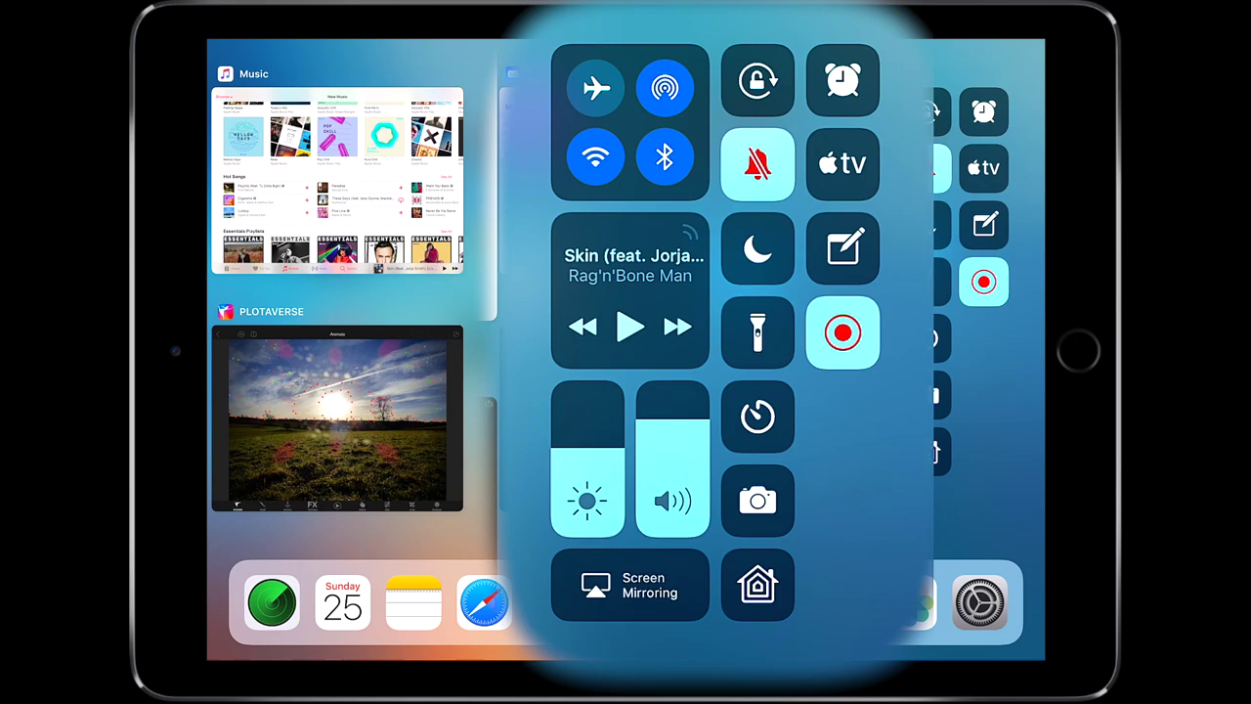
# Long-press Screen Recording to show its options: save to Camera Roll, Microphone Audio on.
pyautogui.click(843, 333)
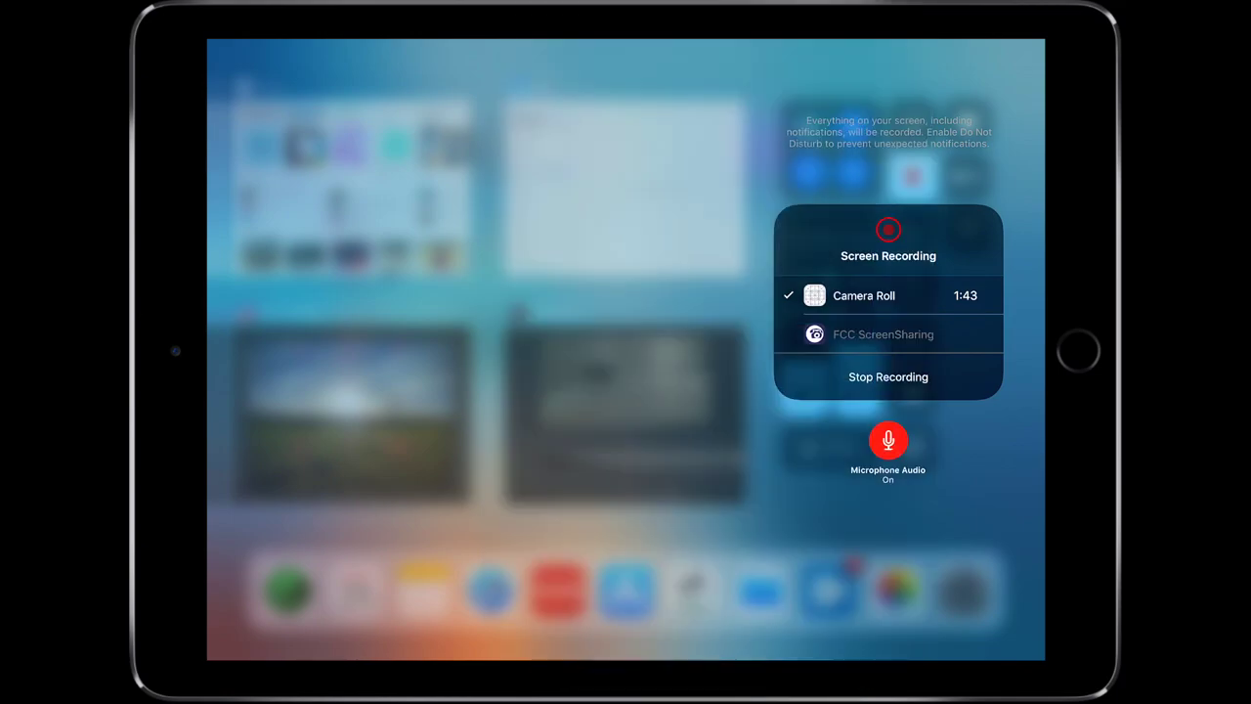
# Dismiss the Screen Recording options panel, returning to the full Control Center.
pyautogui.click(488, 391)
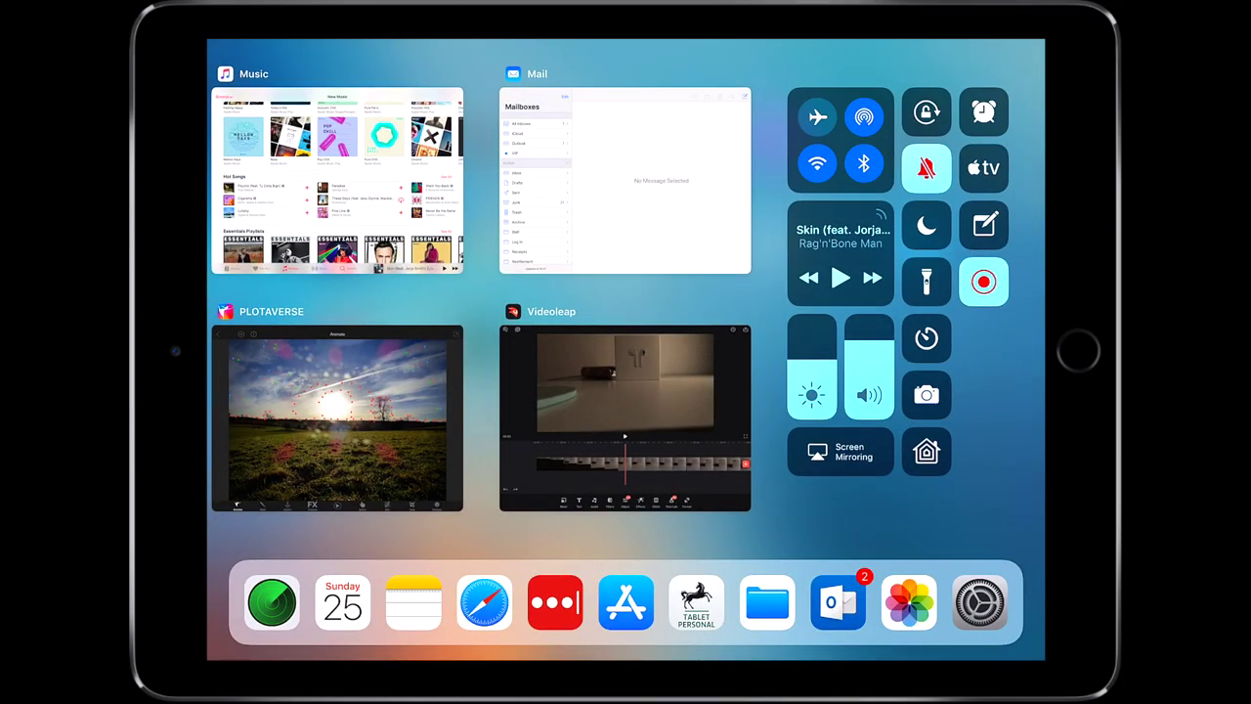